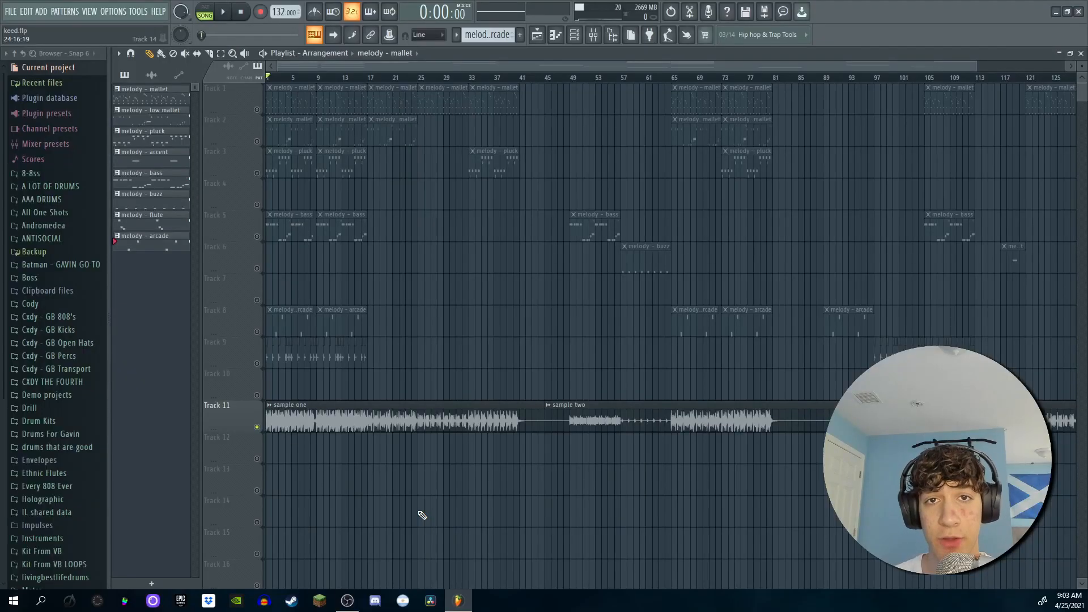
Step: Play back the sample one clip on Track 11, and the mallet melody
key("space")
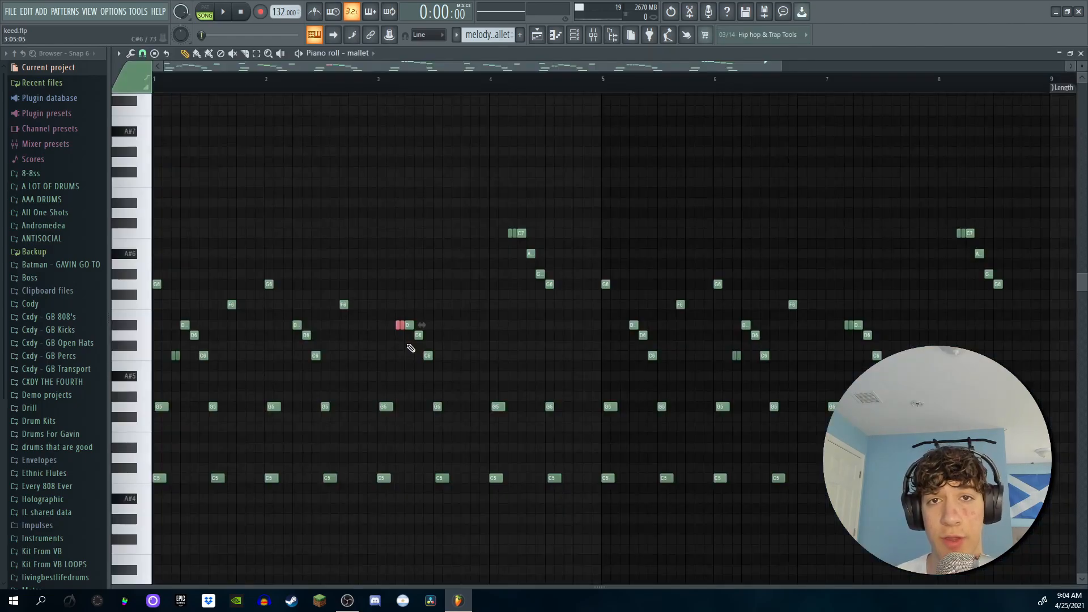
key("space")
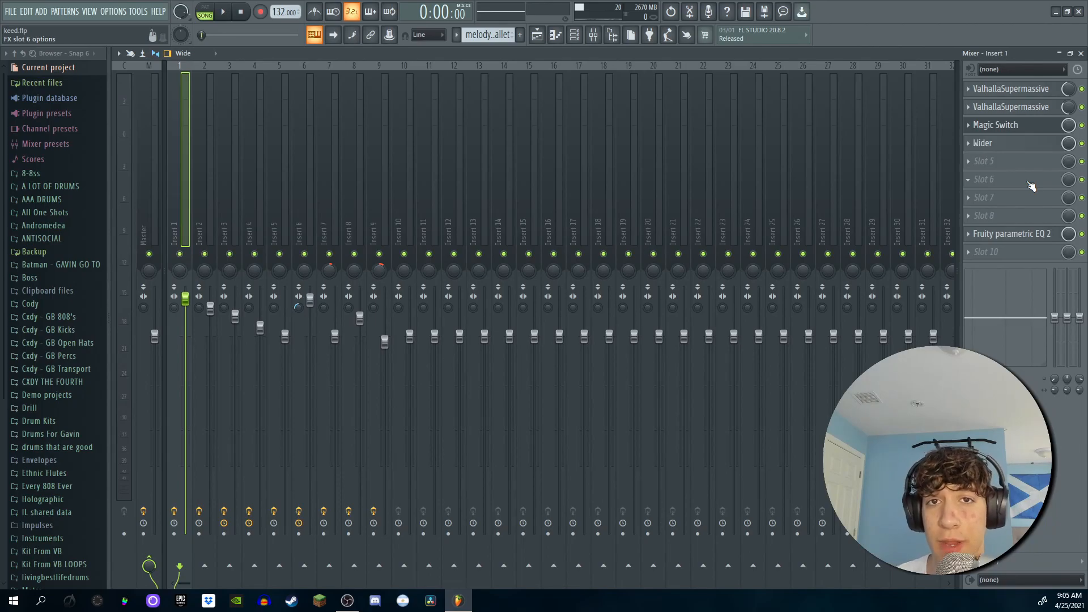
Step: Audition the mallet through the Insert 1 effects and open its first ValhallaSupermassive and Fruity parametric EQ 2
right_click(1081, 233)
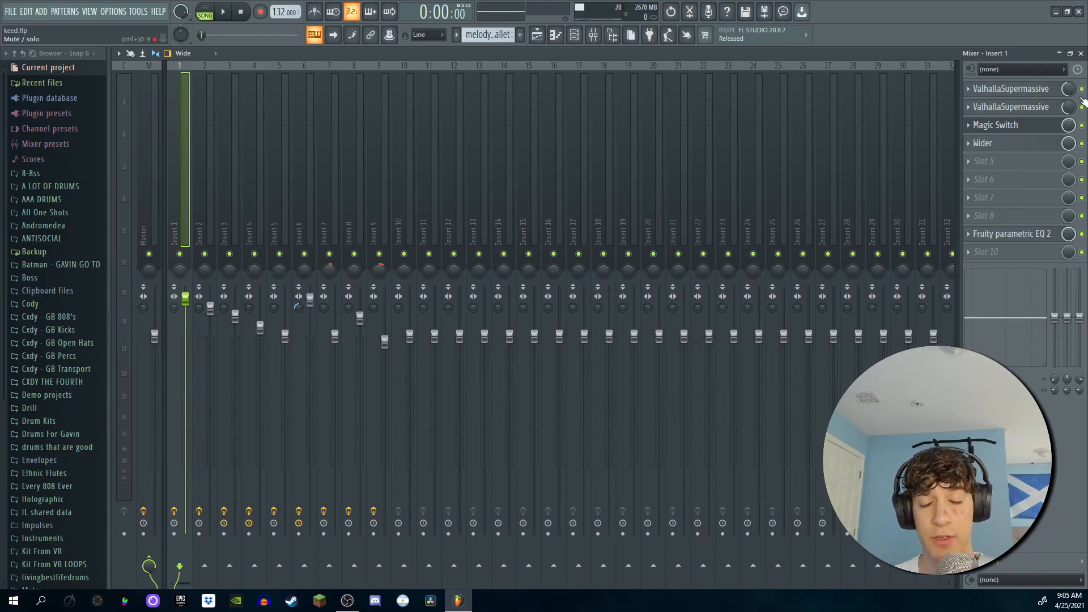
key("space")
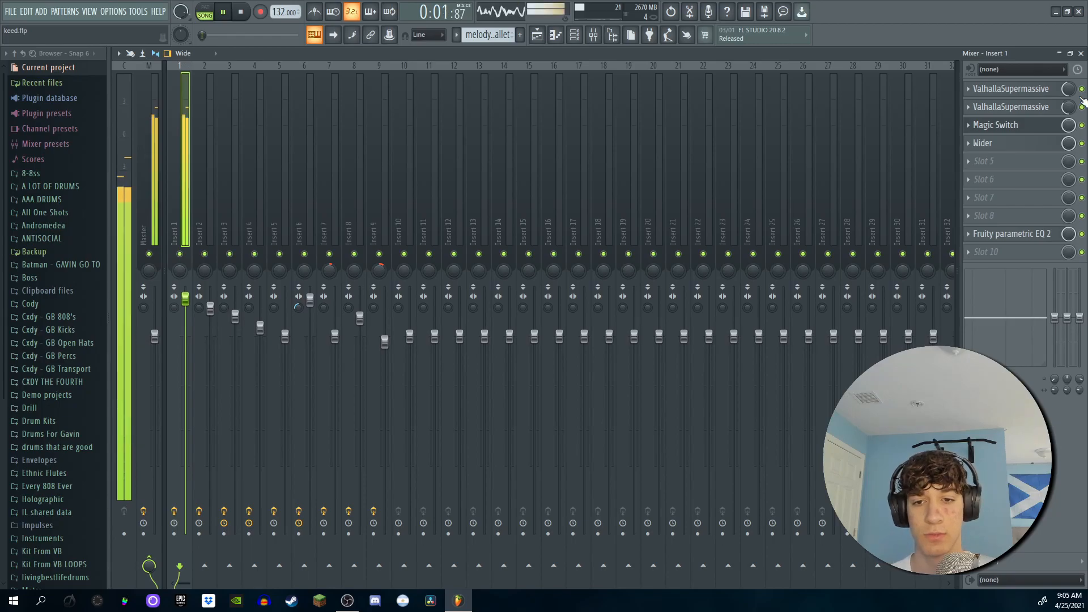
key("space")
left_click(1014, 95)
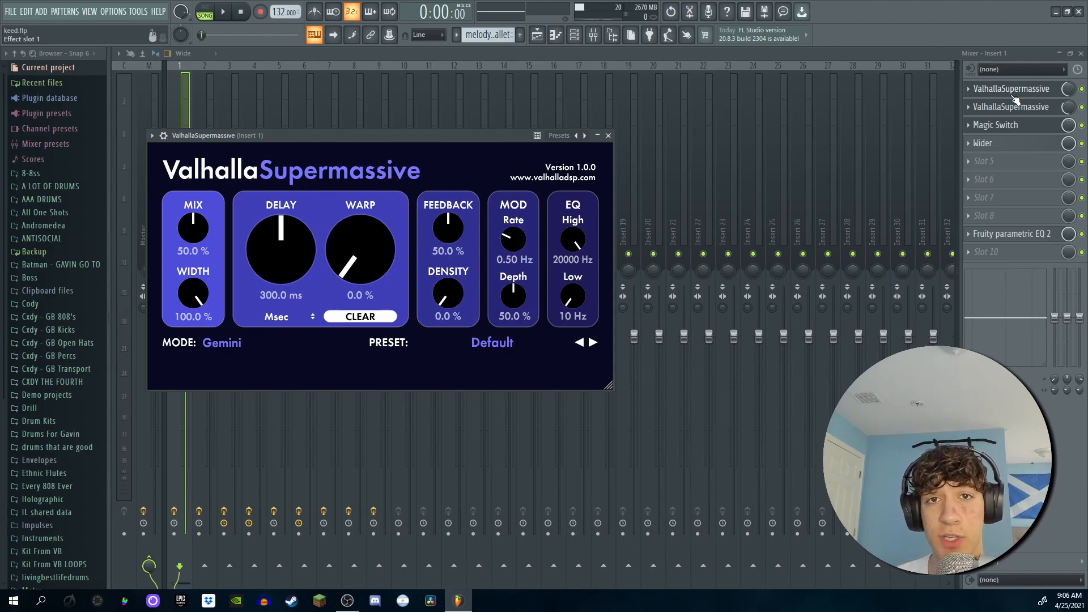
left_click(1011, 235)
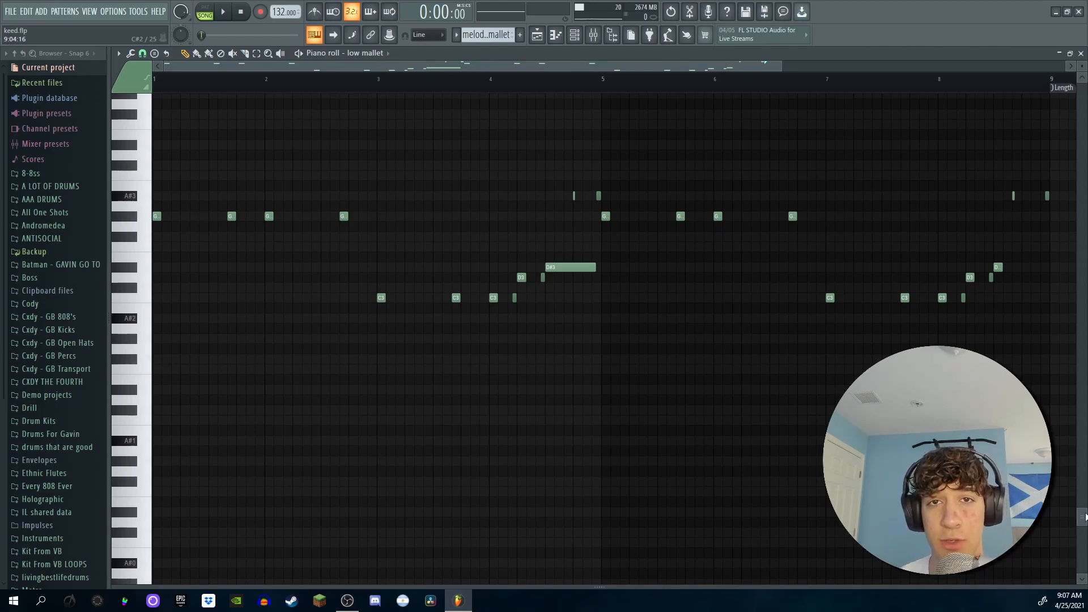
Step: Play the low mallet melody, and play it together with the mallet on Tracks 1 and 2
key("space")
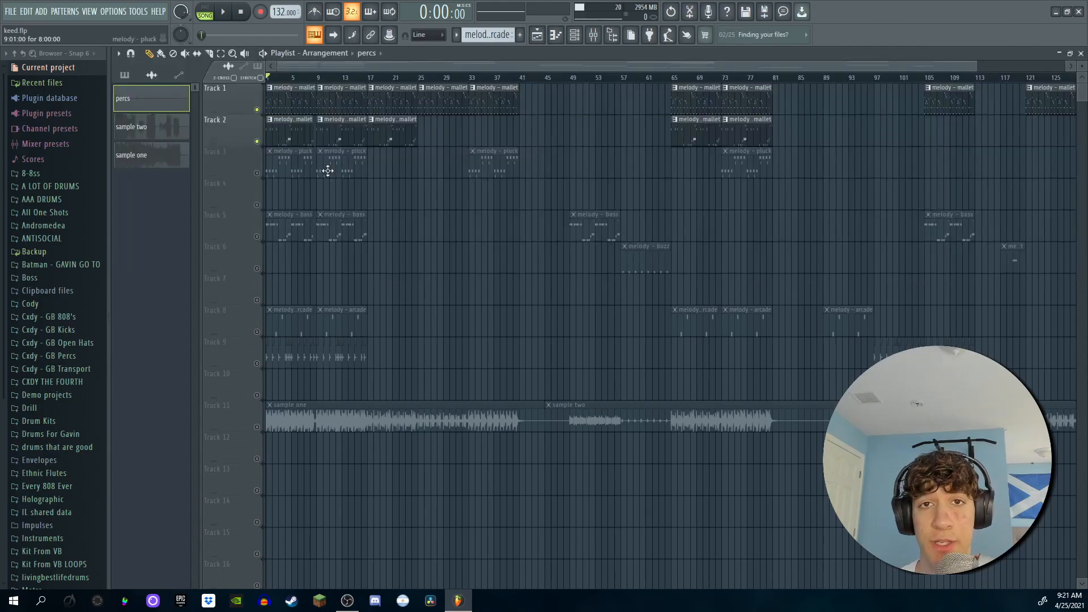
key("space")
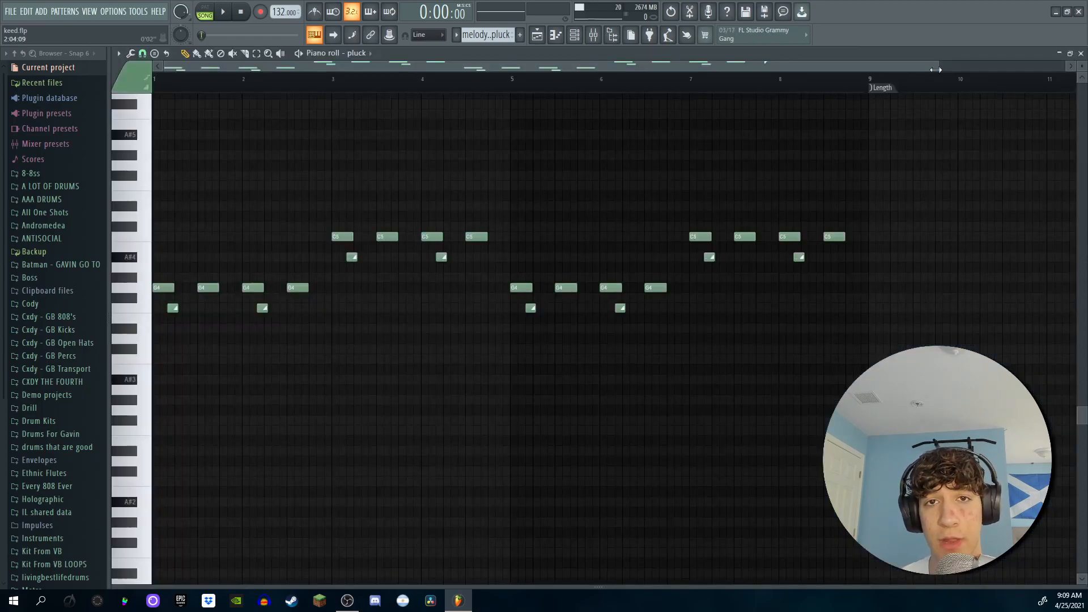
Step: Play the pluck melody, close its piano roll, and open the second ValhallaSupermassive and the EffectRack on Insert 3
key("space")
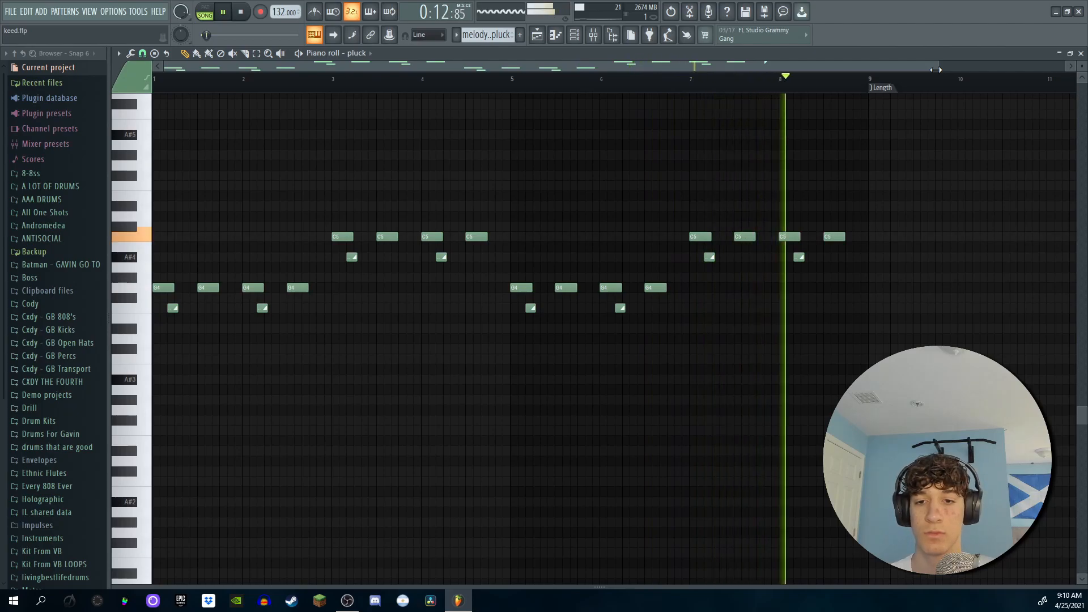
key("space")
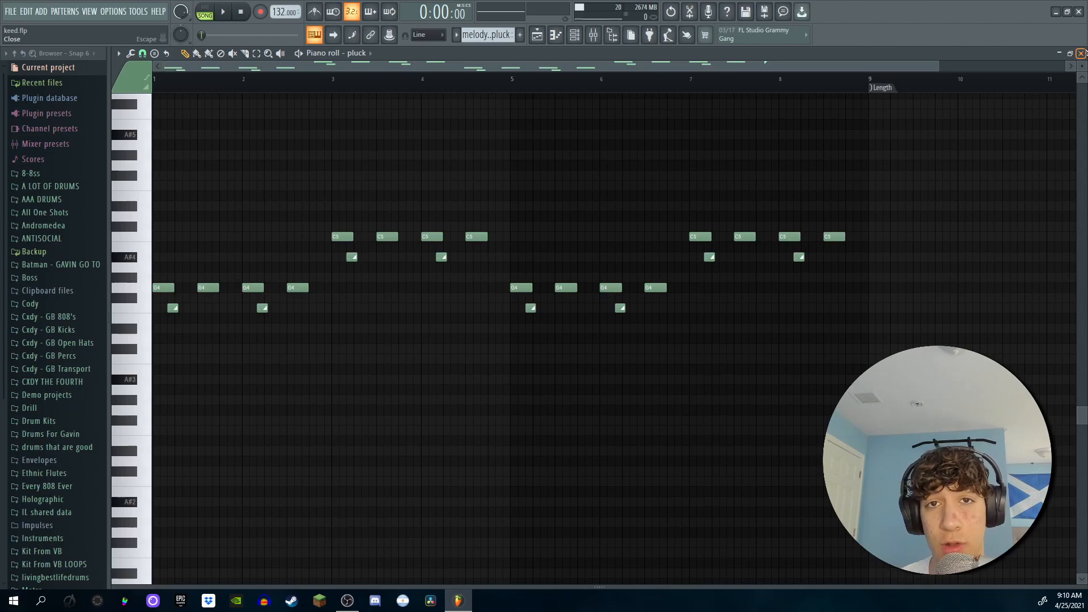
left_click(1081, 52)
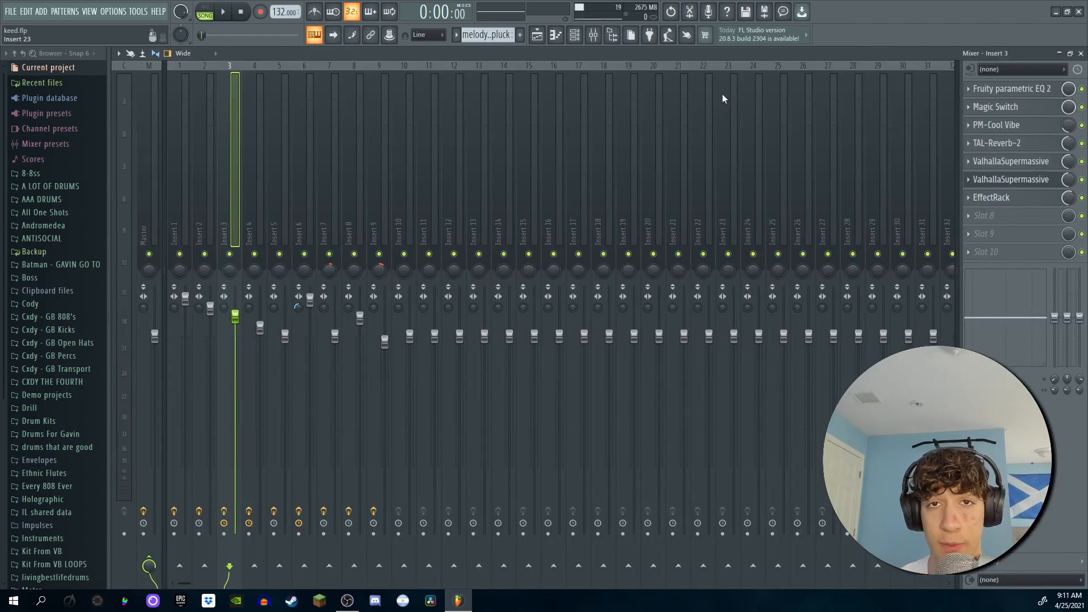
left_click(1020, 179)
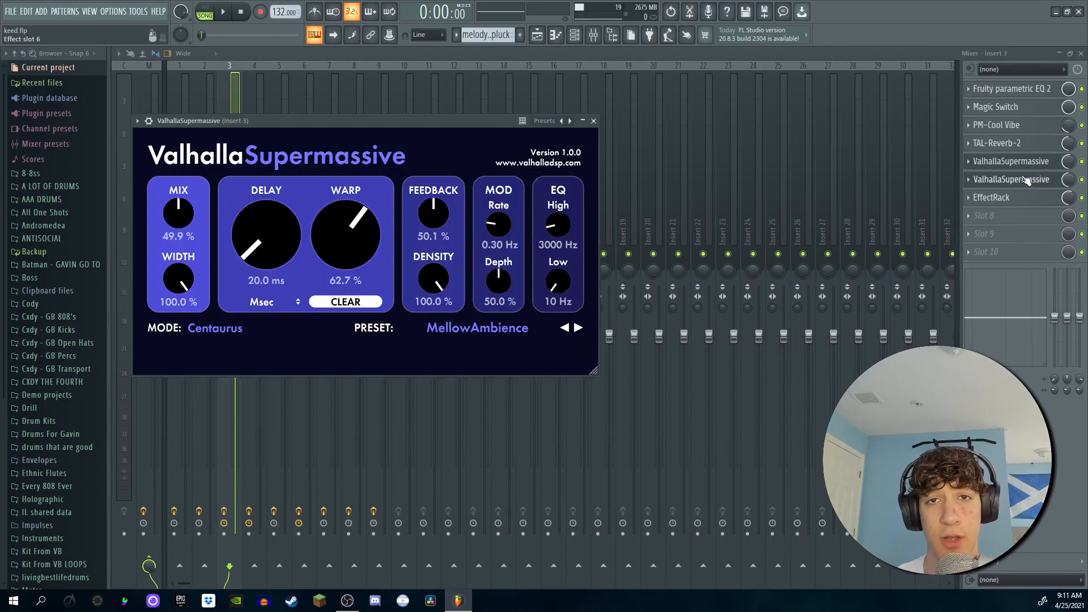
left_click(1006, 197)
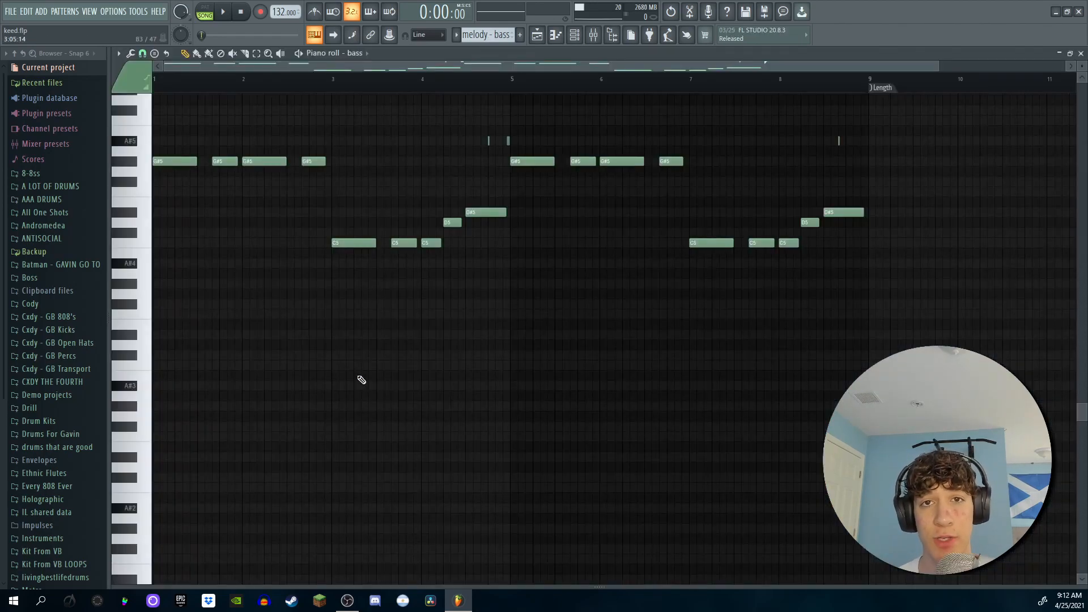
Step: Play the bass melody and open the buzz channel's instrument
key("space")
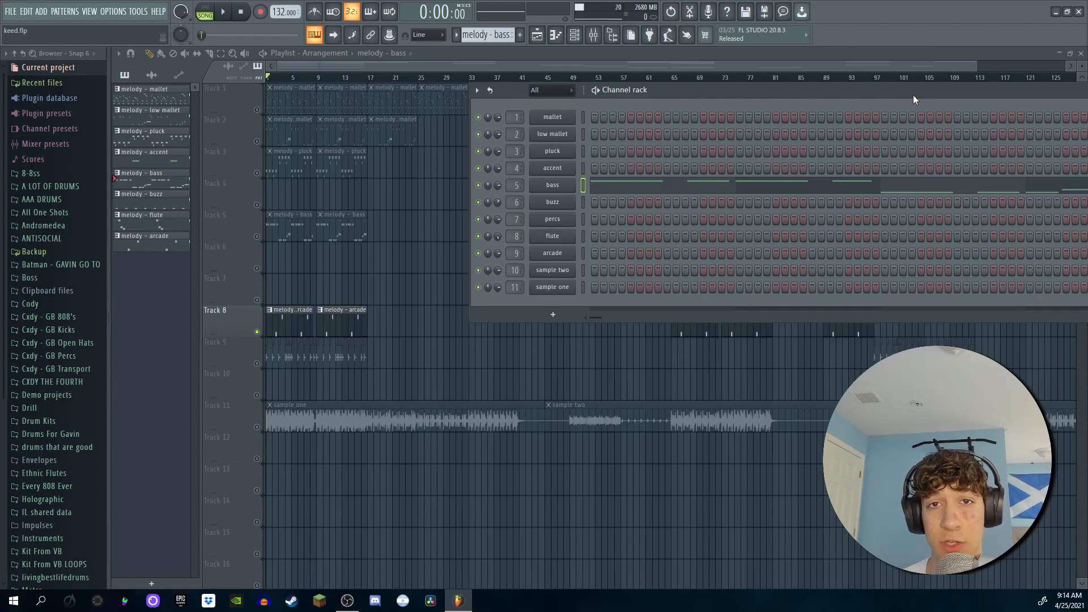
left_click(553, 201)
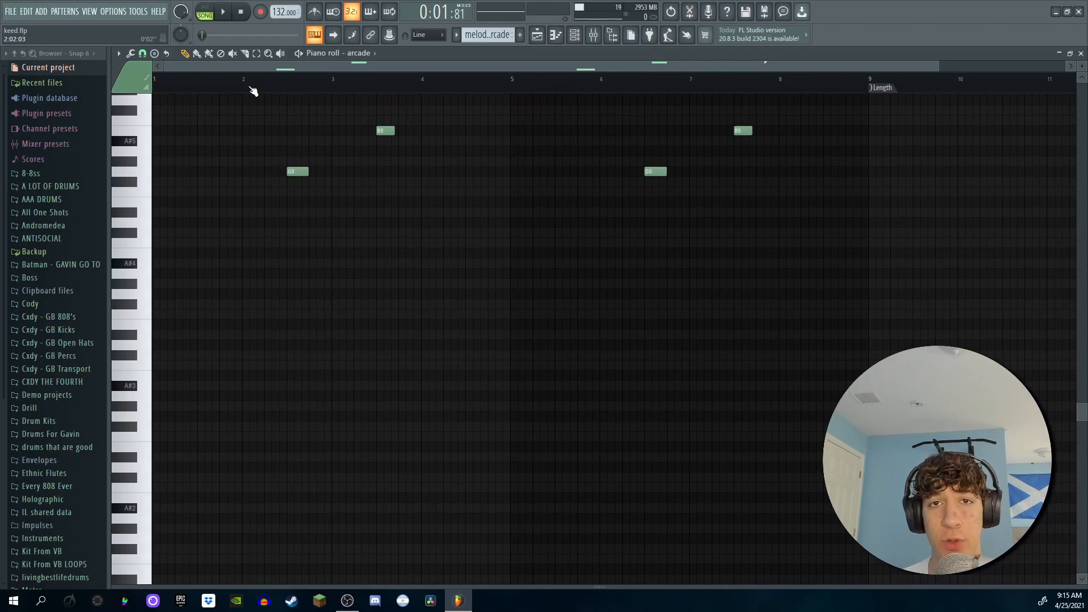
Step: Play the arcade melody with the mallet layers and open Fruity parametric EQ 2 on Insert 9
key("space")
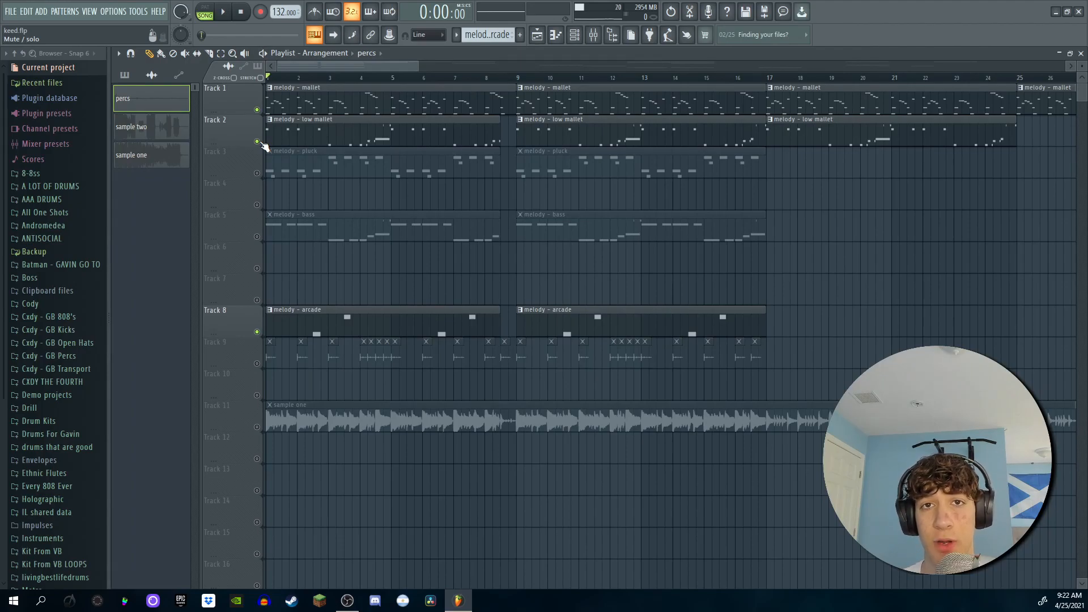
key("space")
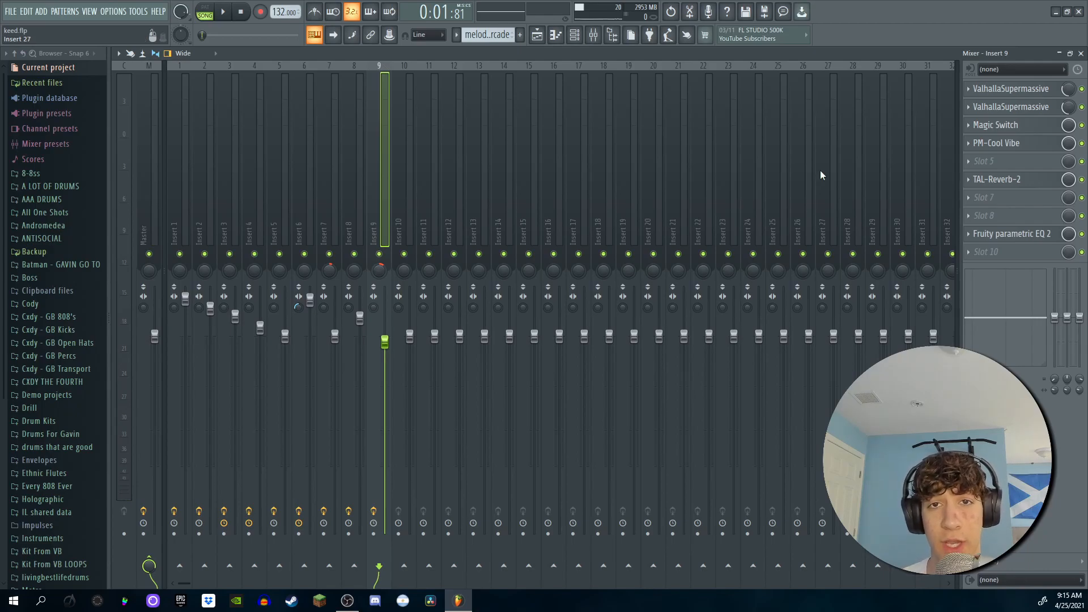
left_click(1020, 234)
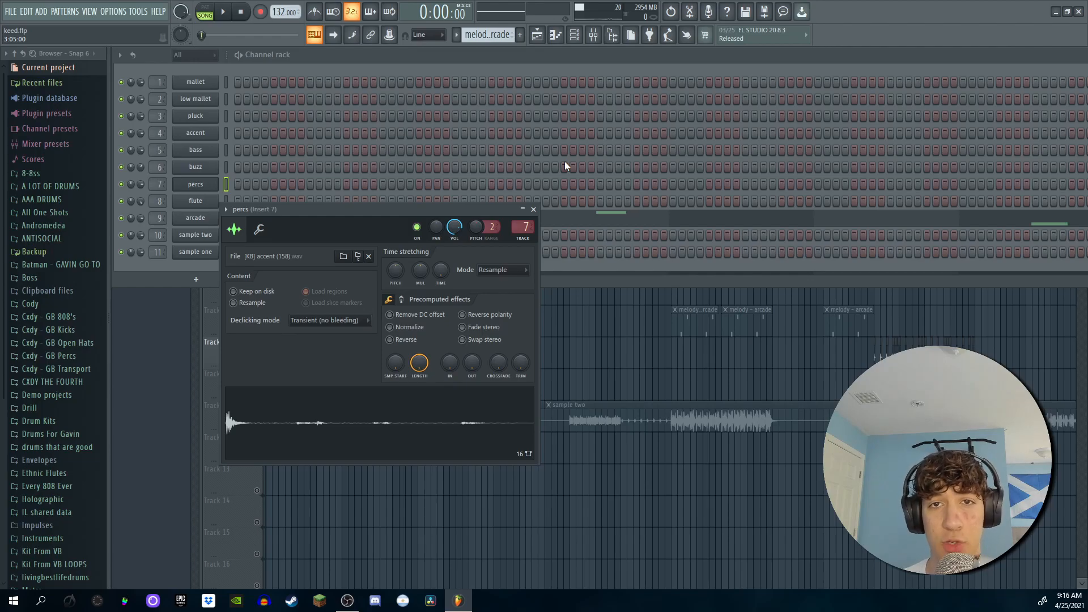
Step: Play the soloed percs clips on Track 9, and return to the playlist after viewing the master's ValhallaSupermassive
right_click(629, 330)
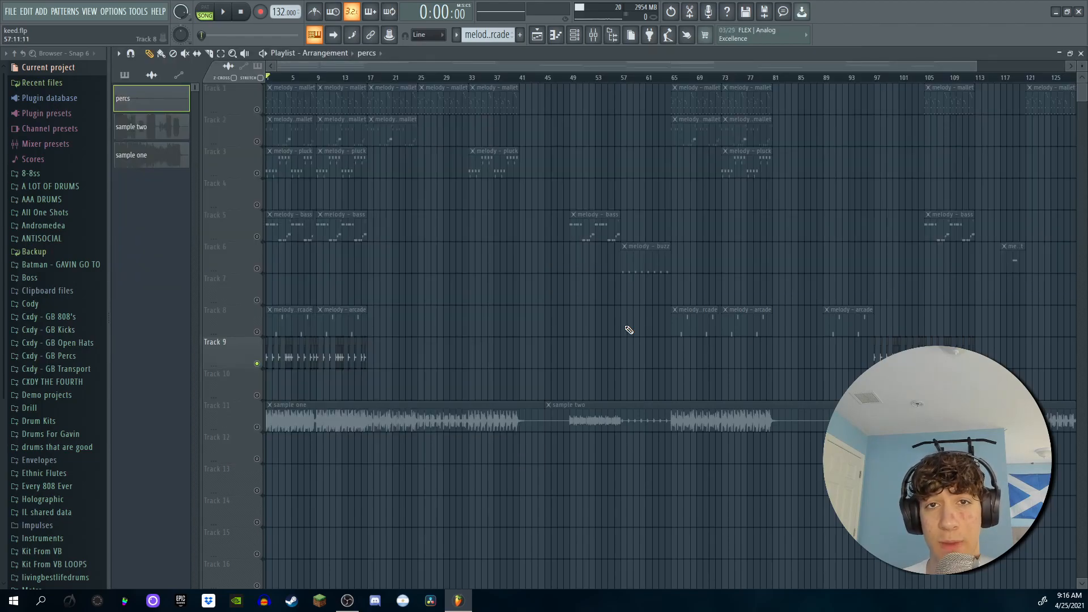
key("space")
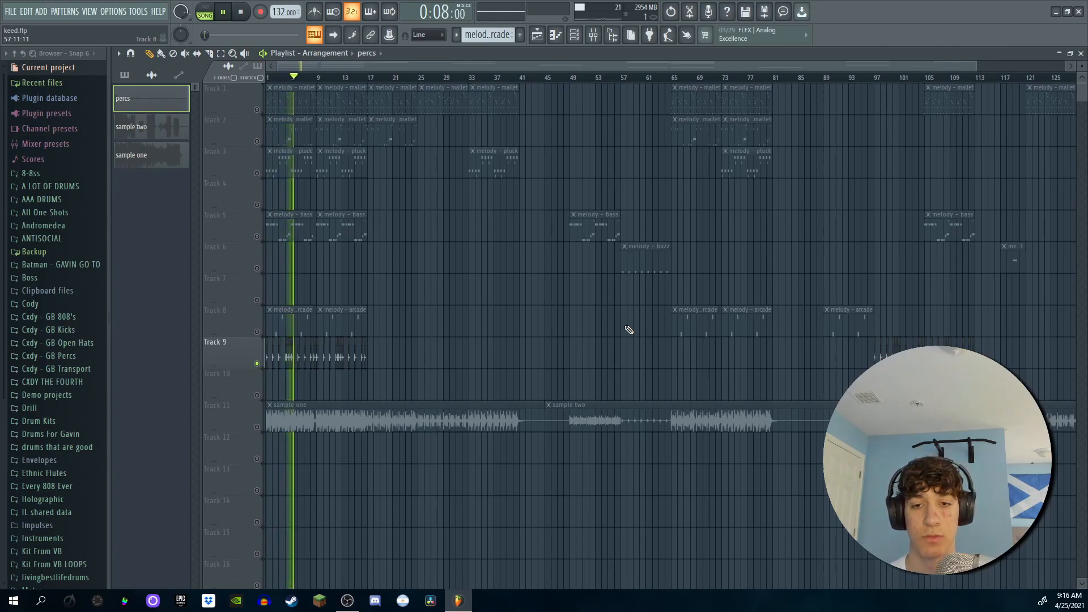
key("space")
key("space")
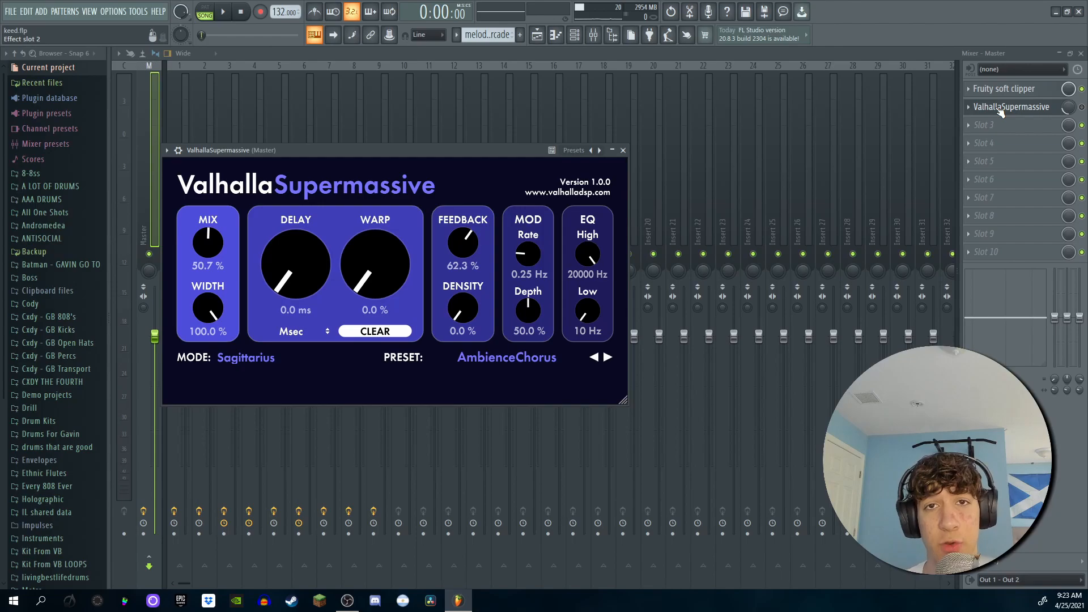
key("F5")
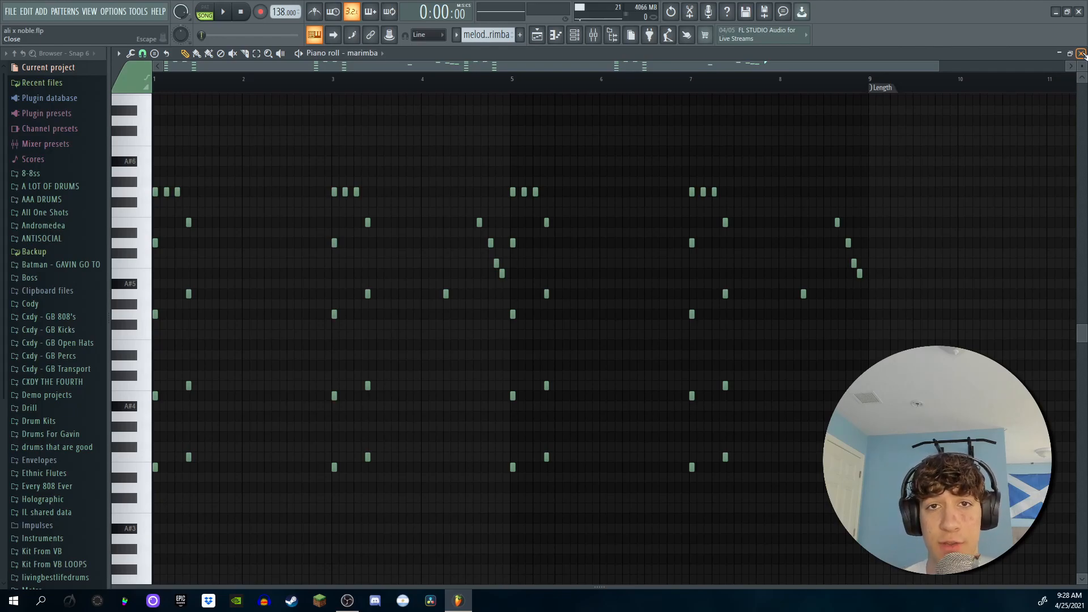
Step: Play the marimba, analog bass, arcade accent, arcade vocals and ymar pad melodies of the ali x noble project
key("space")
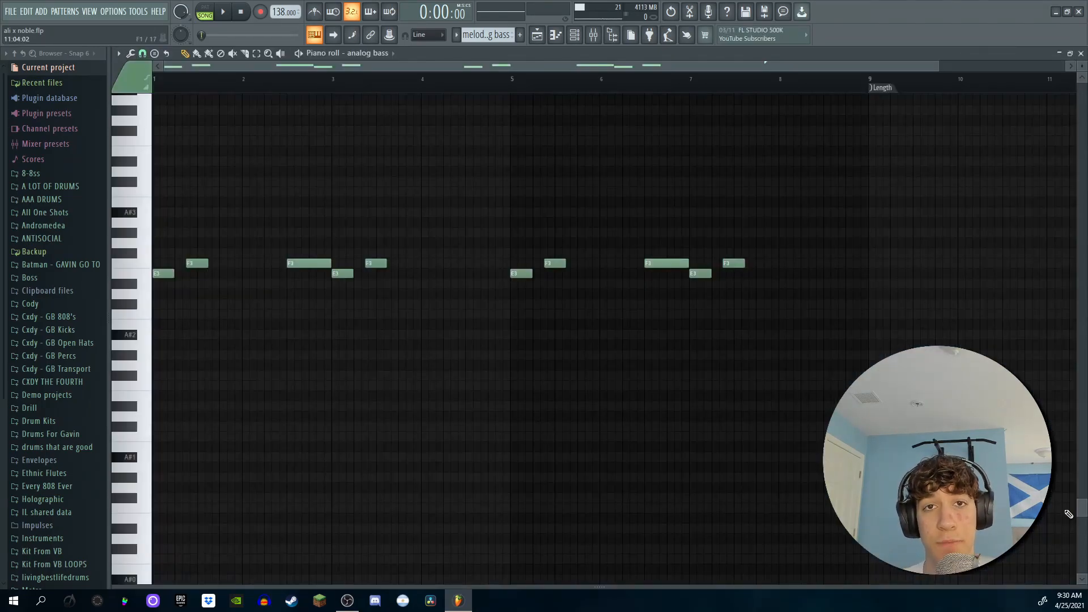
key("space")
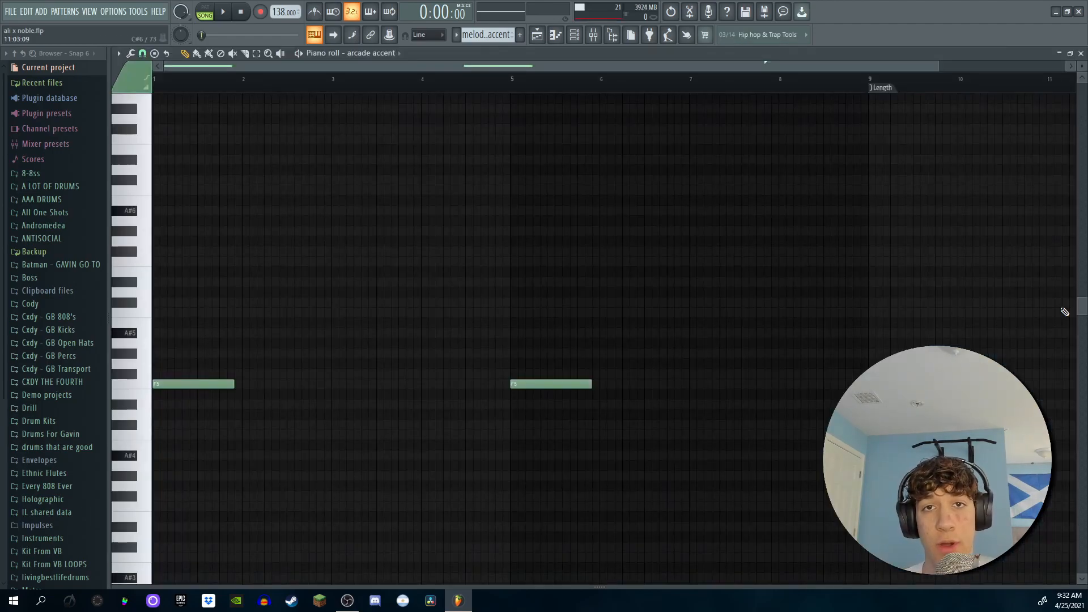
key("space")
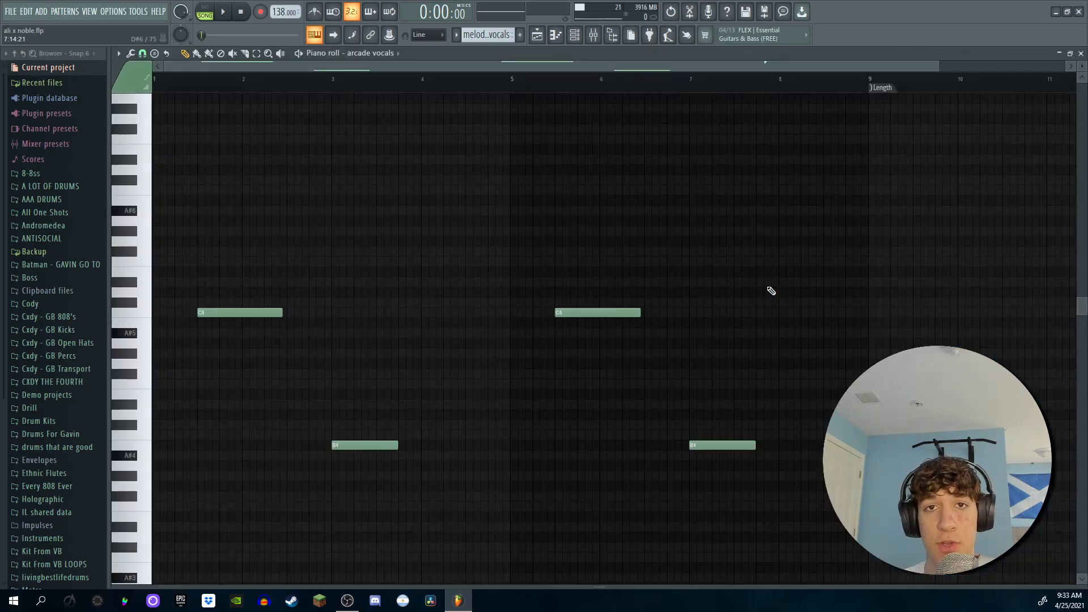
key("space")
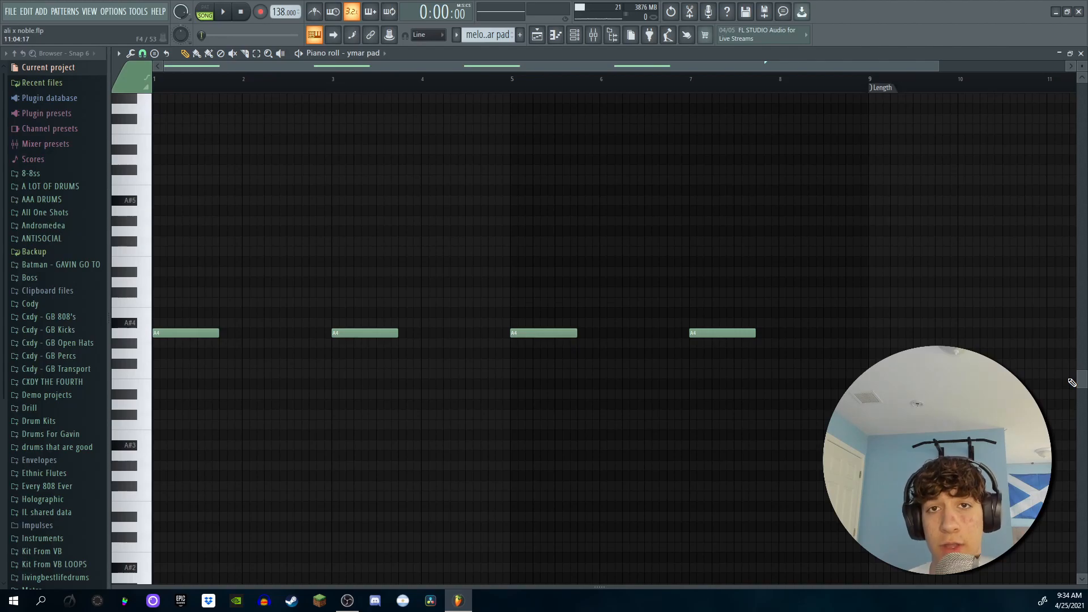
key("space")
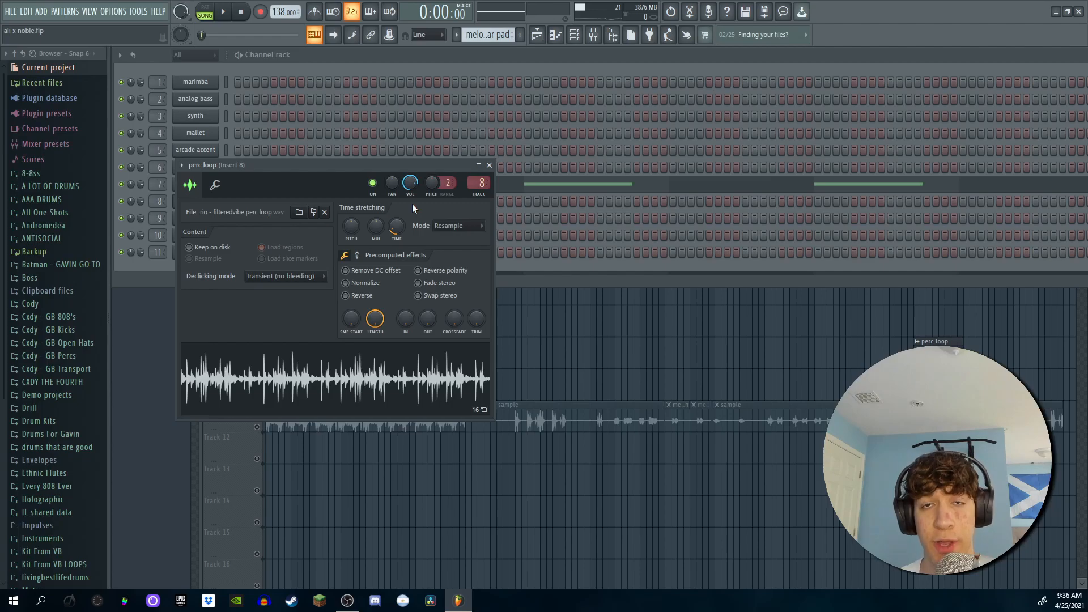
Step: View the perc loop's effects on Insert 8, return to the playlist and play the loop
key("F9")
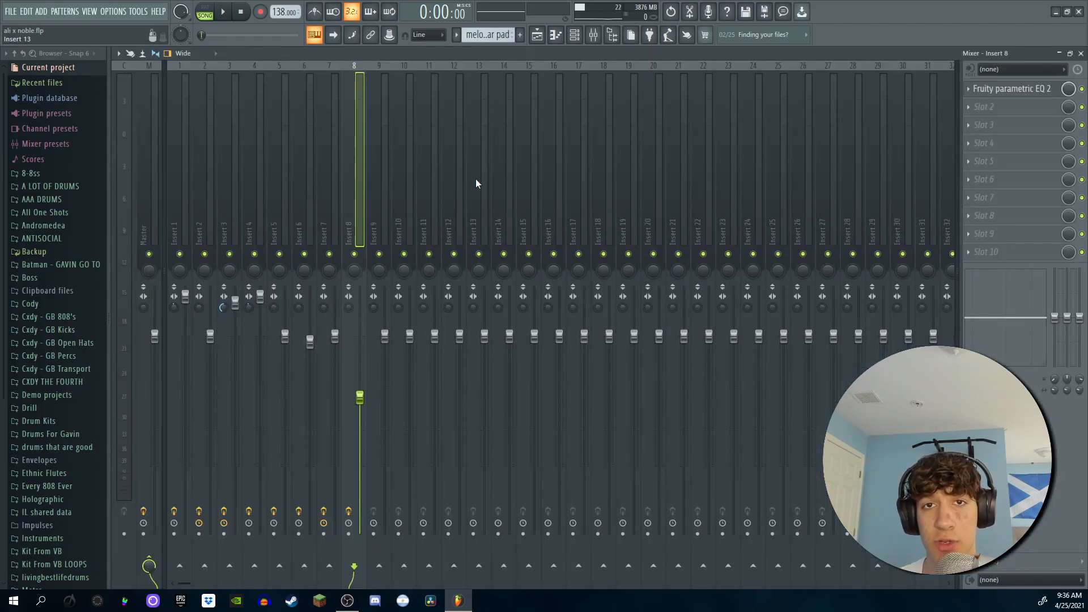
key("F5")
key("space")
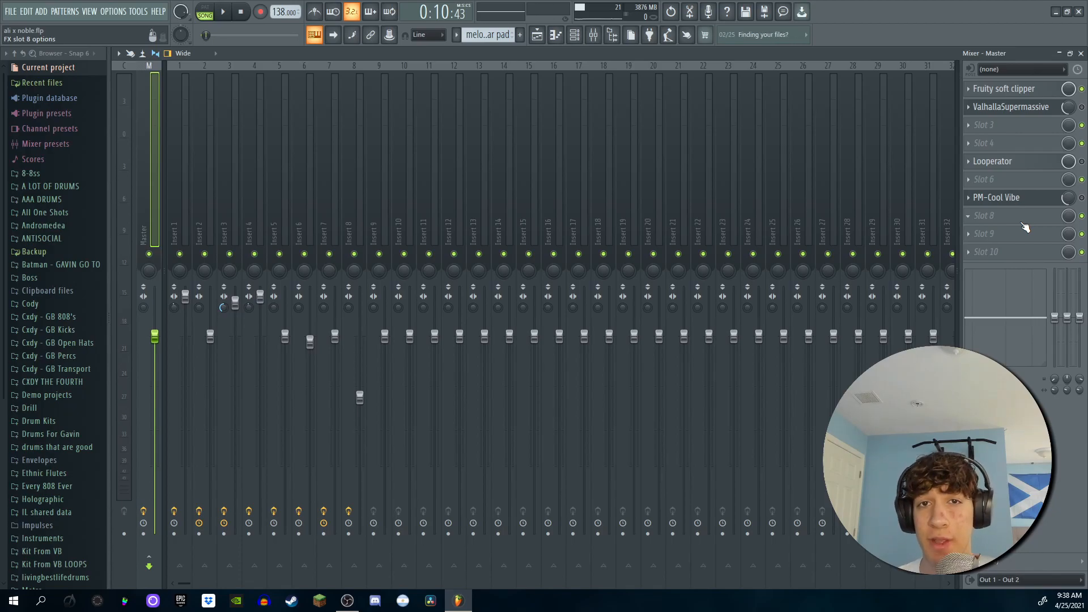
Step: Open ValhallaSupermassive, Looperator and PM-Cool Vibe on the master track to examine their settings
left_click(1027, 111)
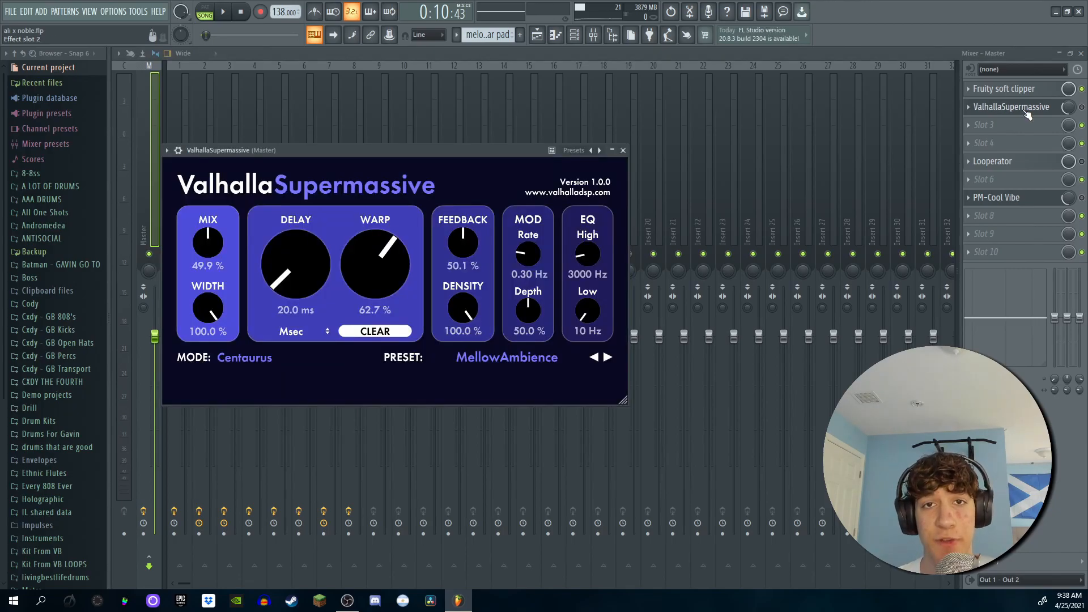
left_click(1017, 161)
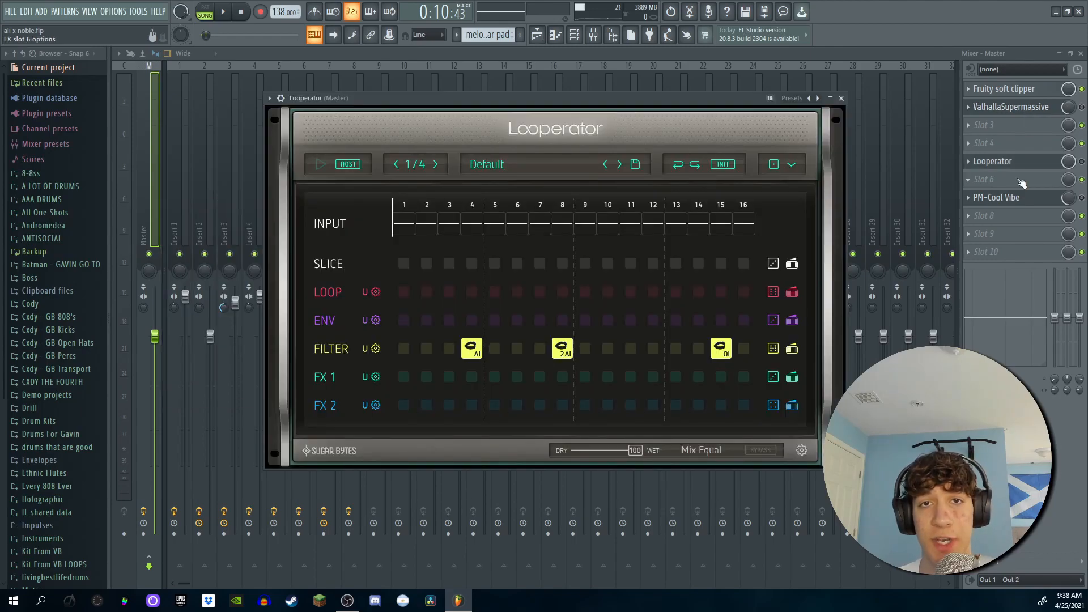
left_click(1015, 197)
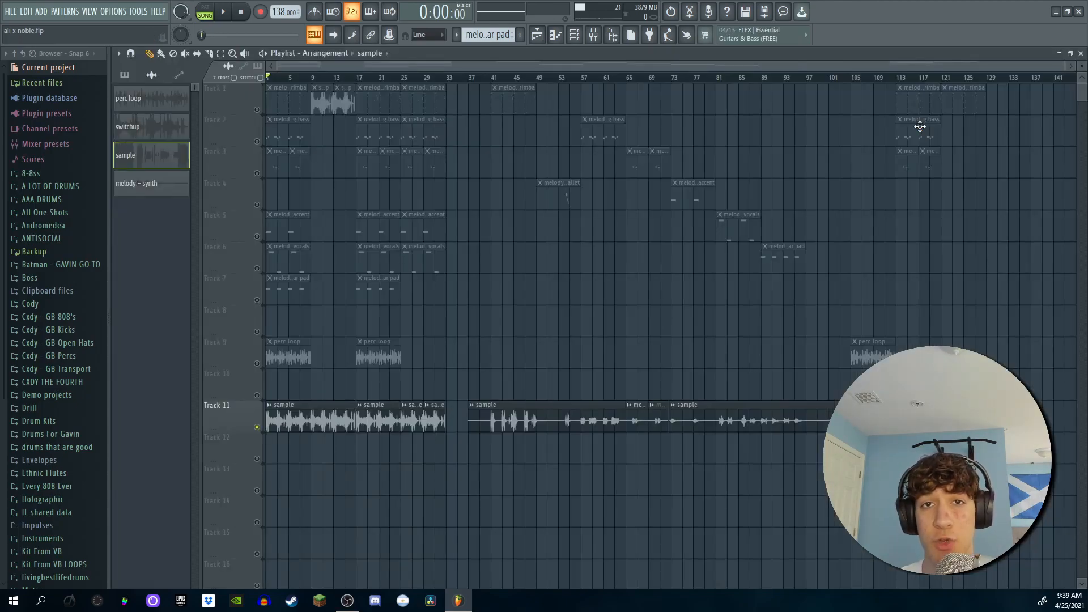
Step: Play the soloed sample on Track 11 from the start of the arrangement
key("space")
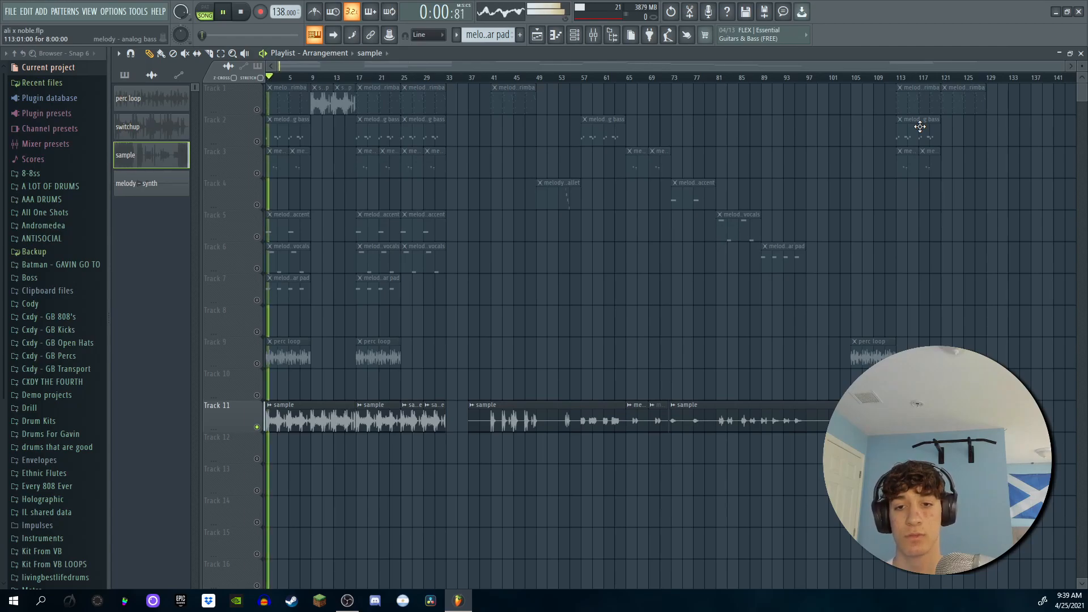